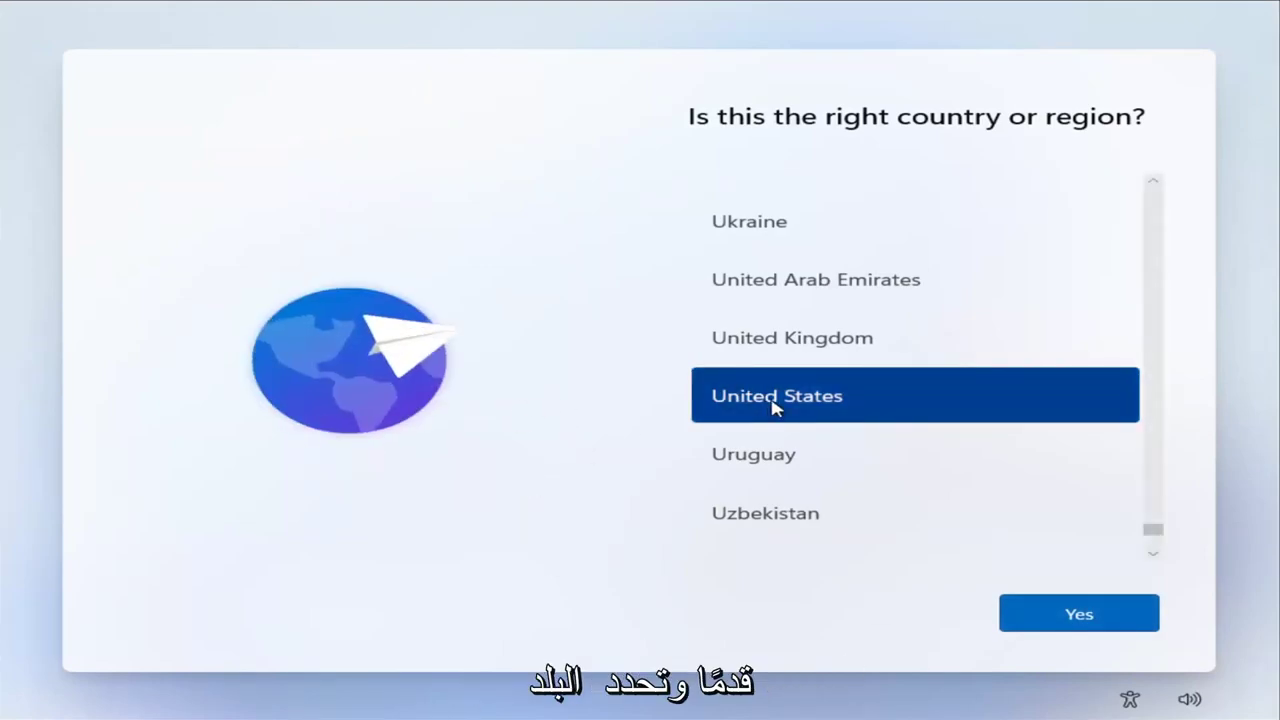
Step: Confirm United States as the region and US as the keyboard layout, without adding a second layout
{"action": "left_click", "coordinate": [1072, 619]}
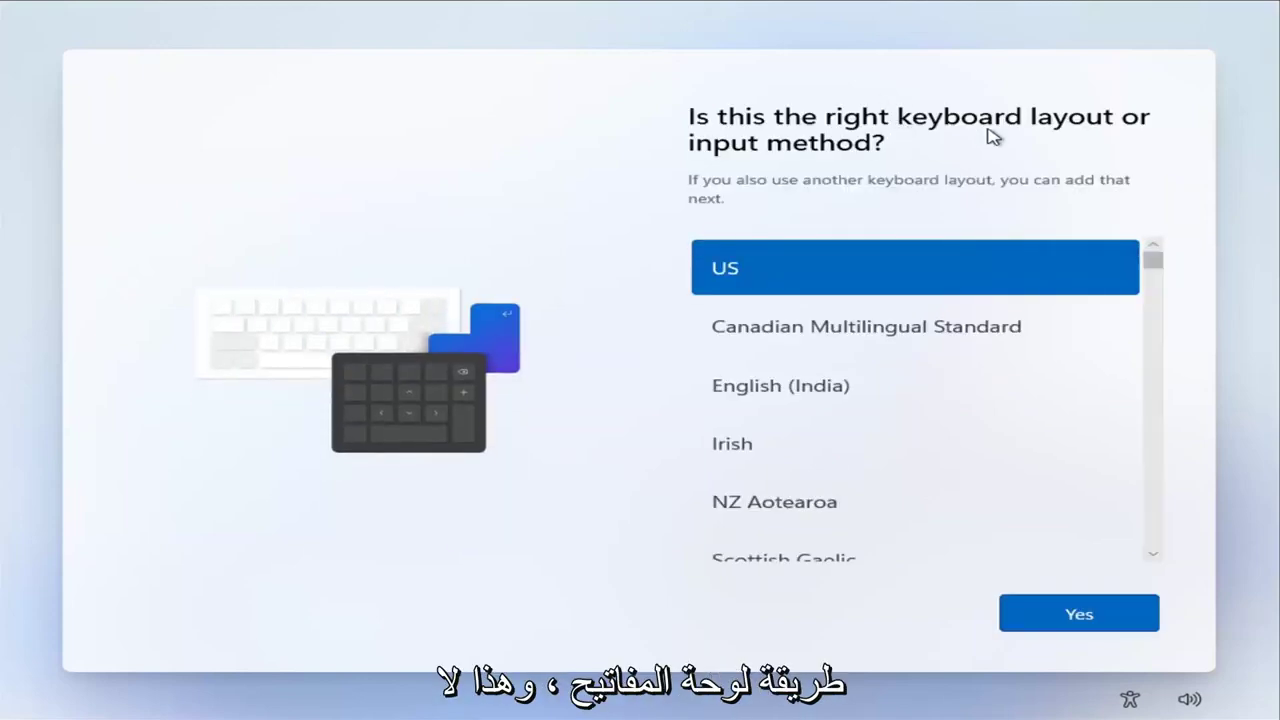
{"action": "left_click", "coordinate": [1066, 630]}
{"action": "left_click", "coordinate": [1077, 627]}
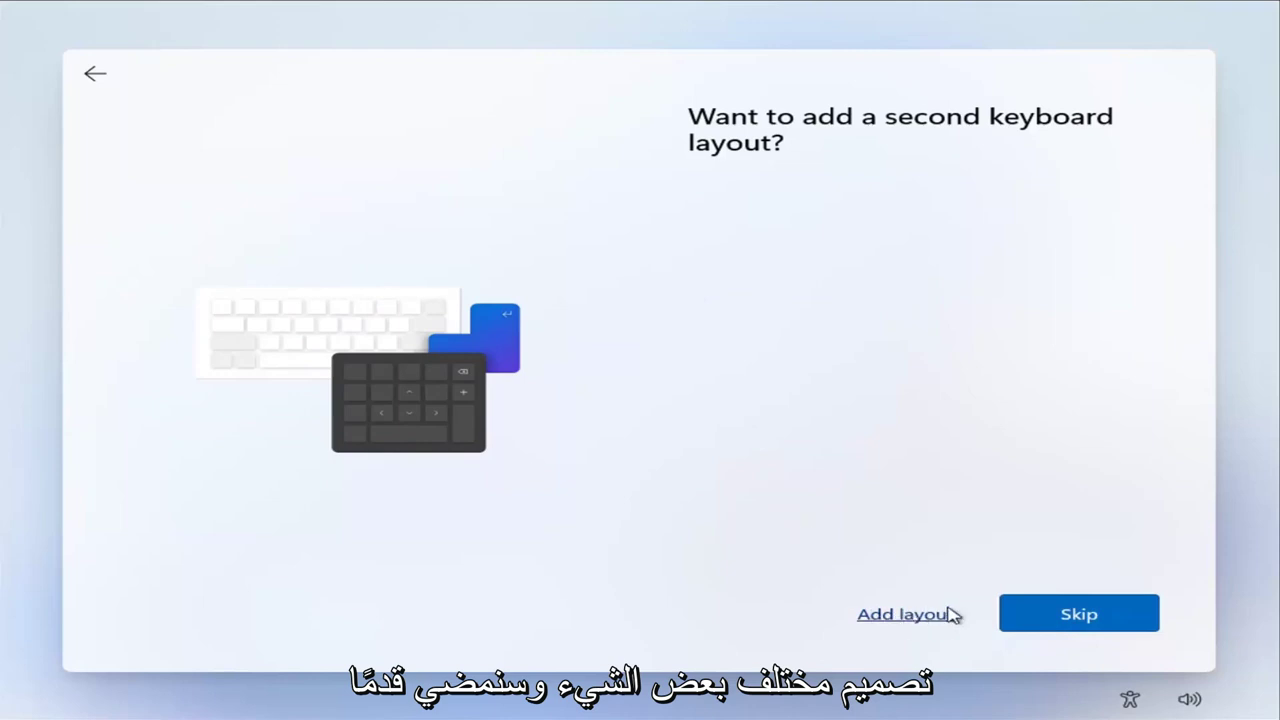
{"action": "left_click", "coordinate": [1058, 624]}
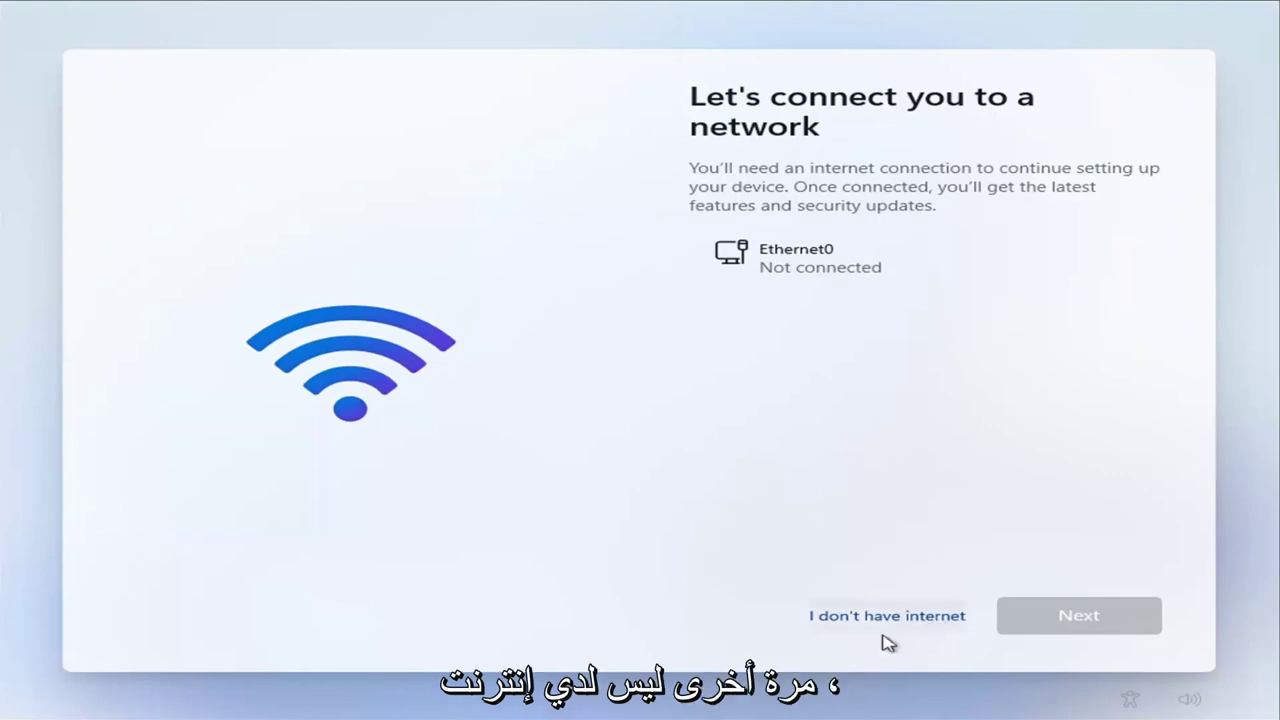
Step: Skip connecting to a network and continue with the limited offline setup
{"action": "left_click", "coordinate": [957, 618]}
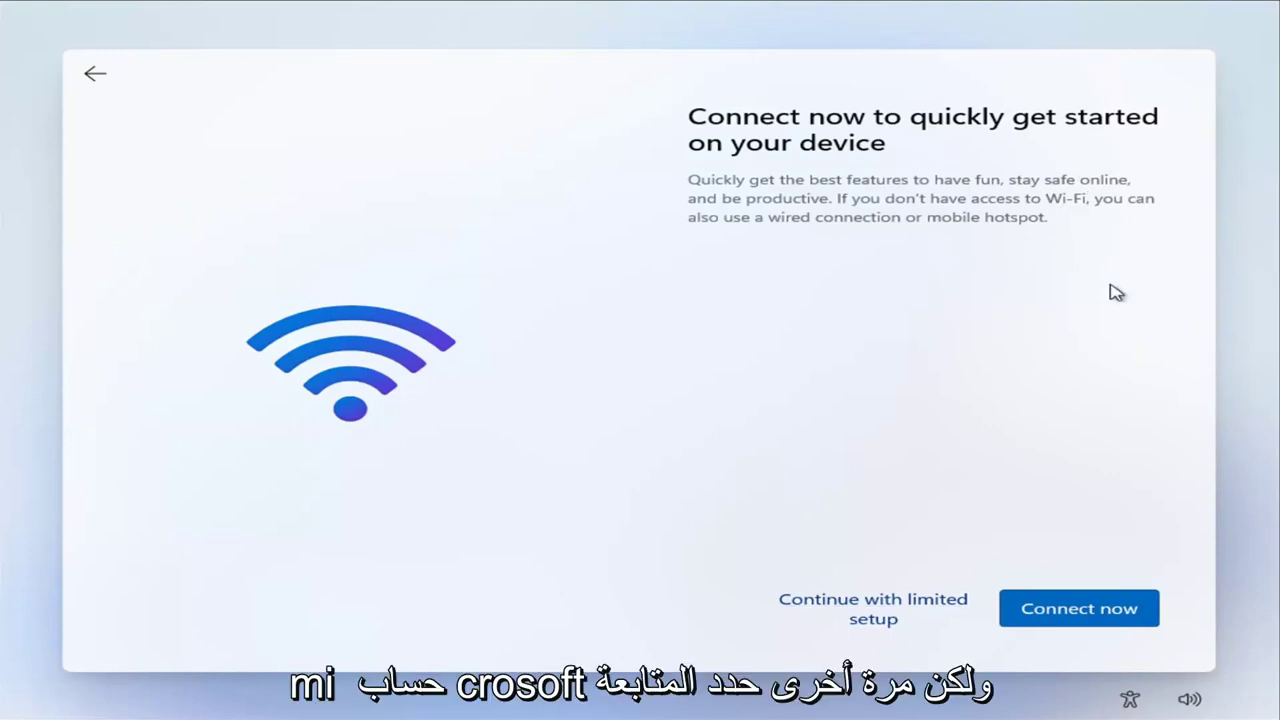
{"action": "left_click", "coordinate": [874, 616]}
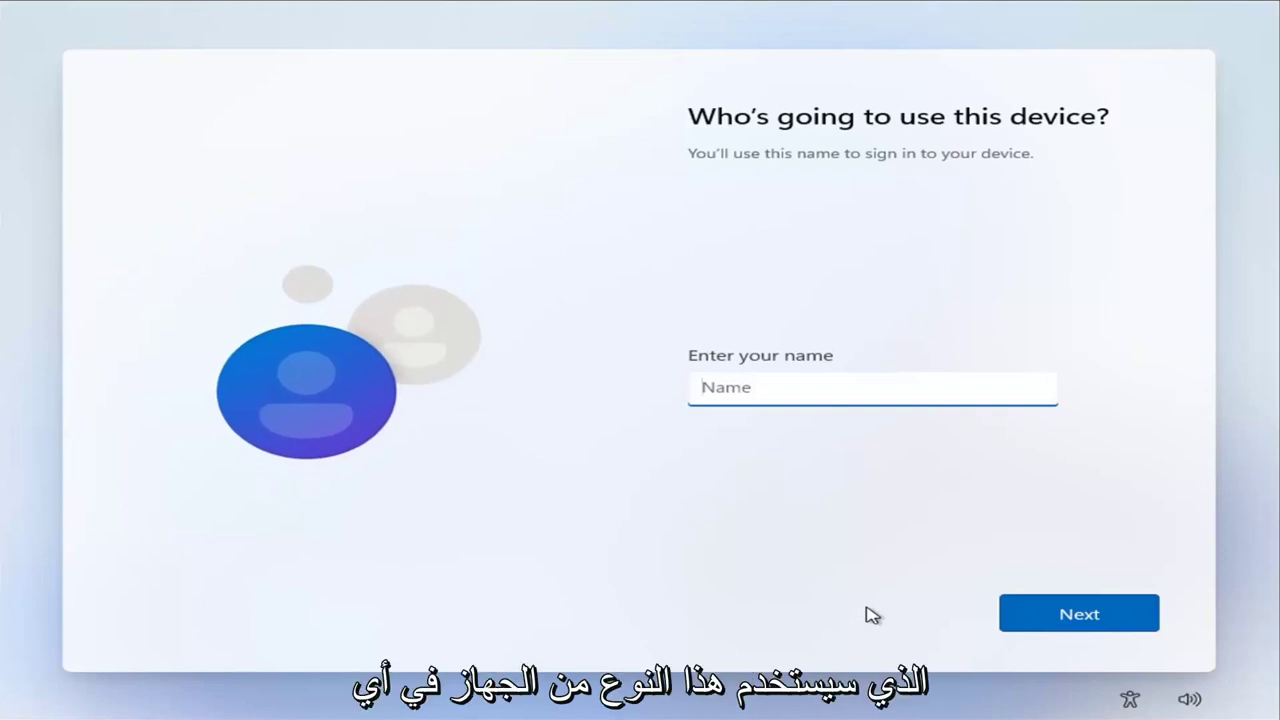
Step: Create the local user account MDTechVideos and leave its password blank
{"action": "type", "text": "MD"}
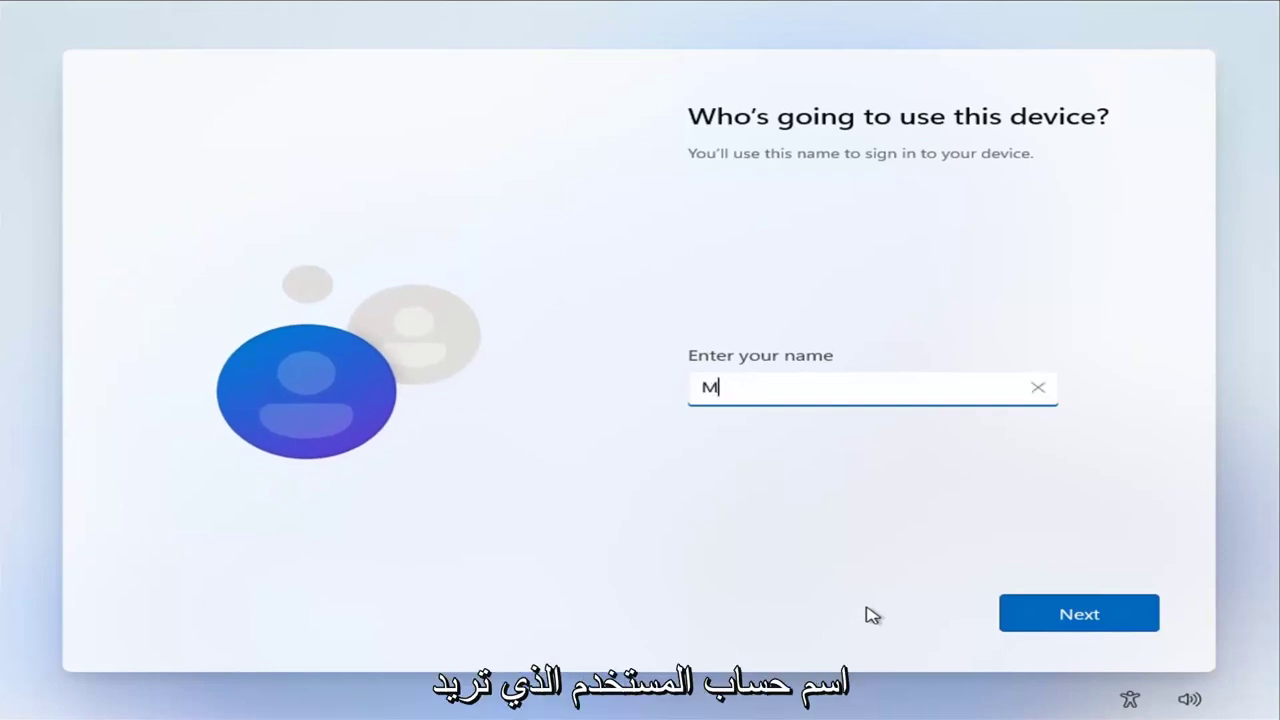
{"action": "type", "text": "chVideos"}
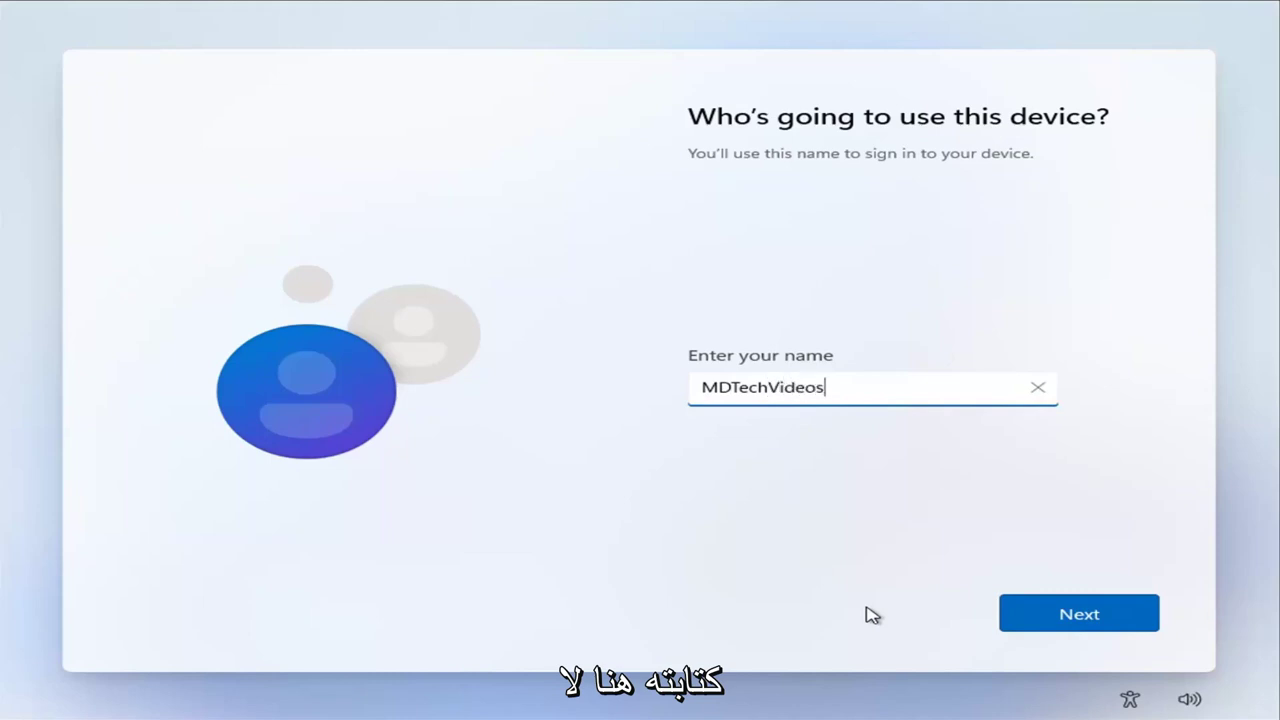
{"action": "left_click", "coordinate": [1013, 611]}
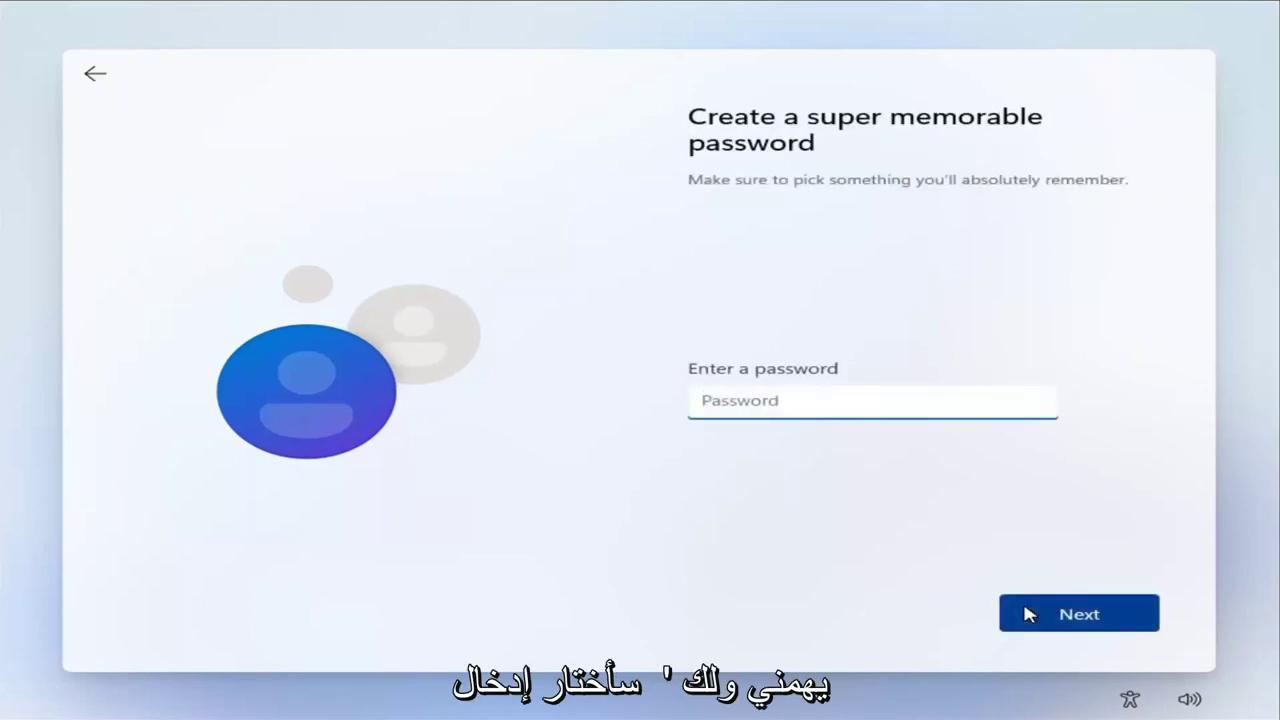
{"action": "left_click", "coordinate": [1089, 619]}
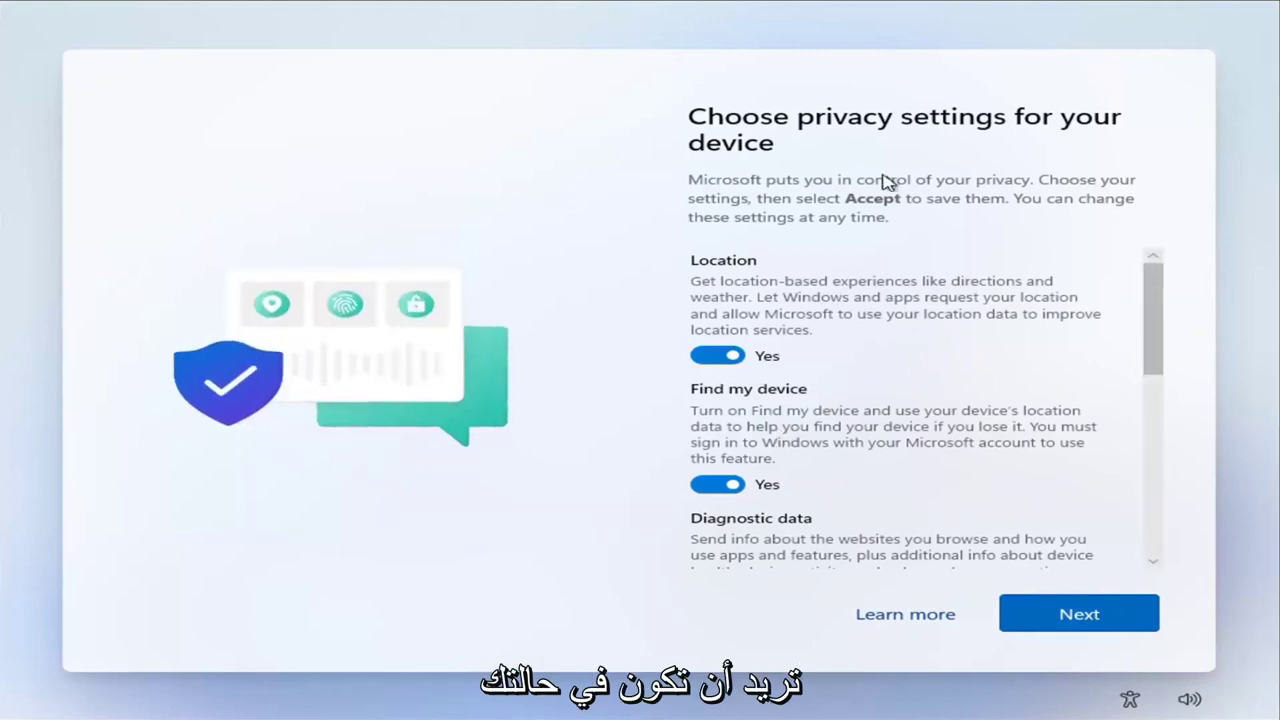
Step: Turn off Location and Find my device, and set Diagnostic data to Required only
{"action": "scroll", "coordinate": [760, 350], "scroll_direction": "down", "scroll_amount": 1}
{"action": "left_click", "coordinate": [718, 348]}
{"action": "scroll", "coordinate": [730, 447], "scroll_direction": "down", "scroll_amount": 1}
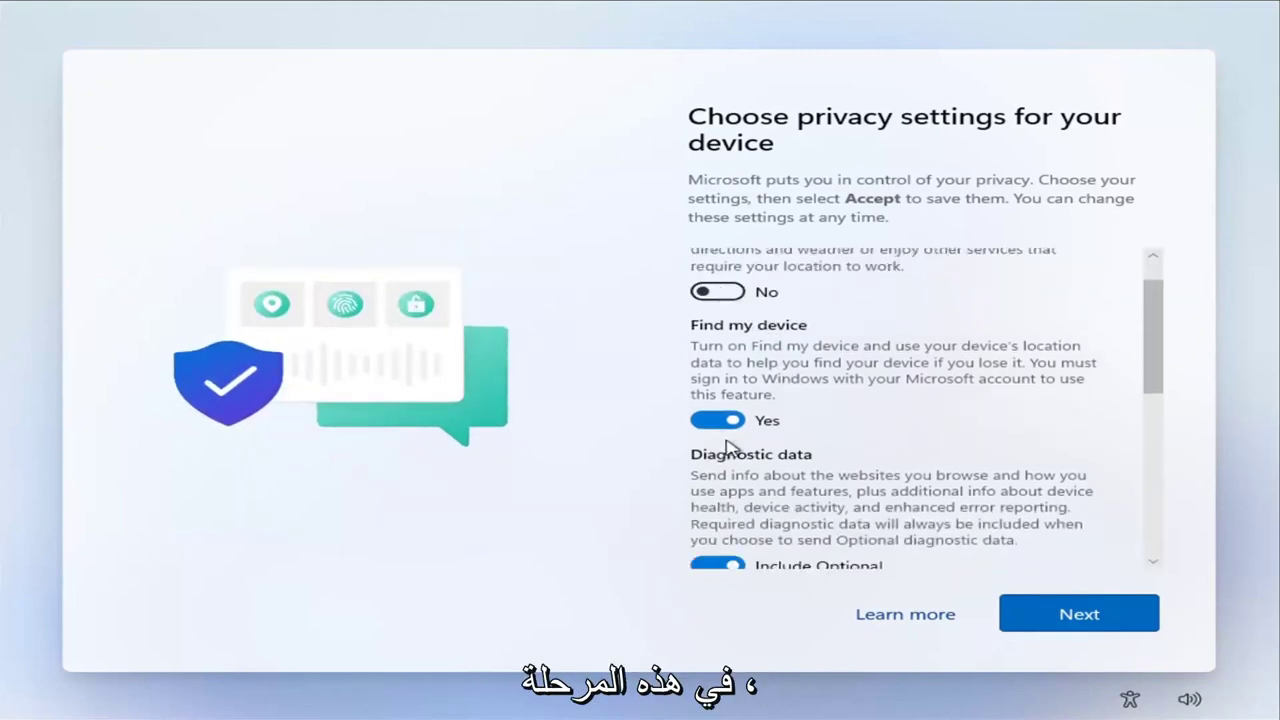
{"action": "left_click", "coordinate": [718, 420]}
{"action": "scroll", "coordinate": [722, 437], "scroll_direction": "down", "scroll_amount": 1}
{"action": "left_click", "coordinate": [718, 440]}
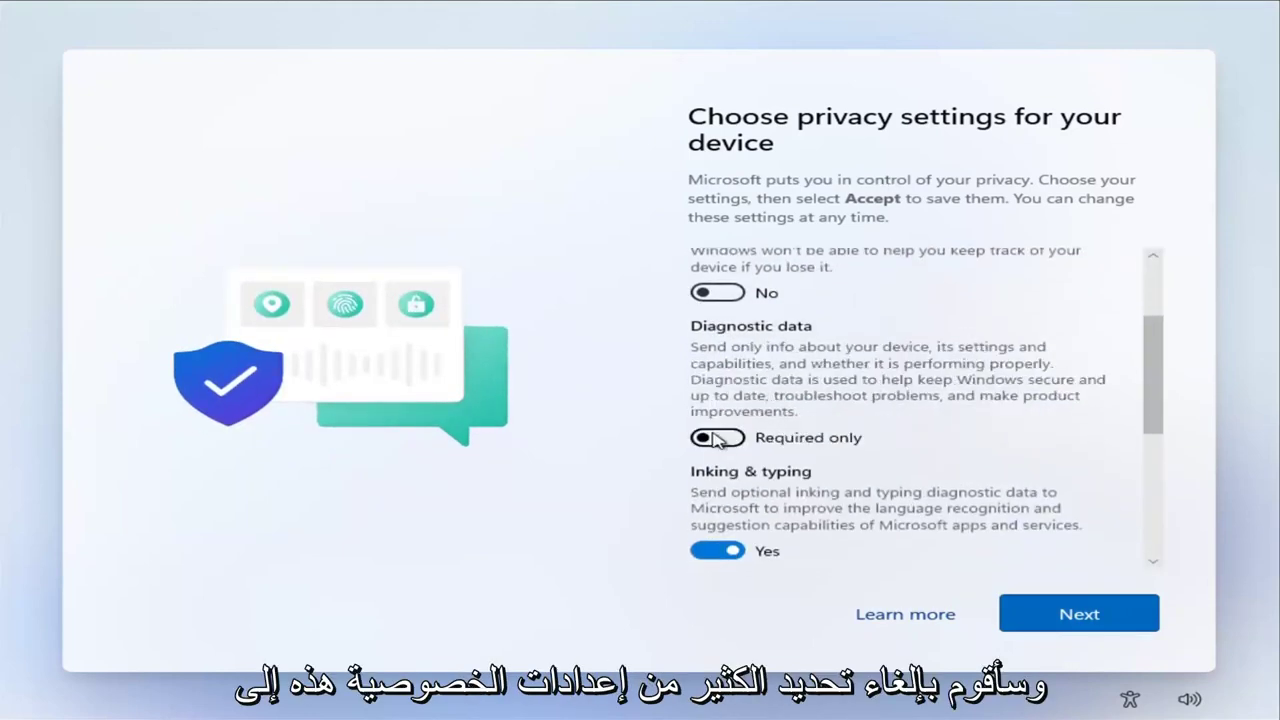
Step: Turn off Inking & typing, Tailored experiences and Advertising ID, and accept the privacy settings
{"action": "scroll", "coordinate": [712, 447], "scroll_direction": "down", "scroll_amount": 1}
{"action": "left_click", "coordinate": [725, 451]}
{"action": "scroll", "coordinate": [760, 445], "scroll_direction": "down", "scroll_amount": 1}
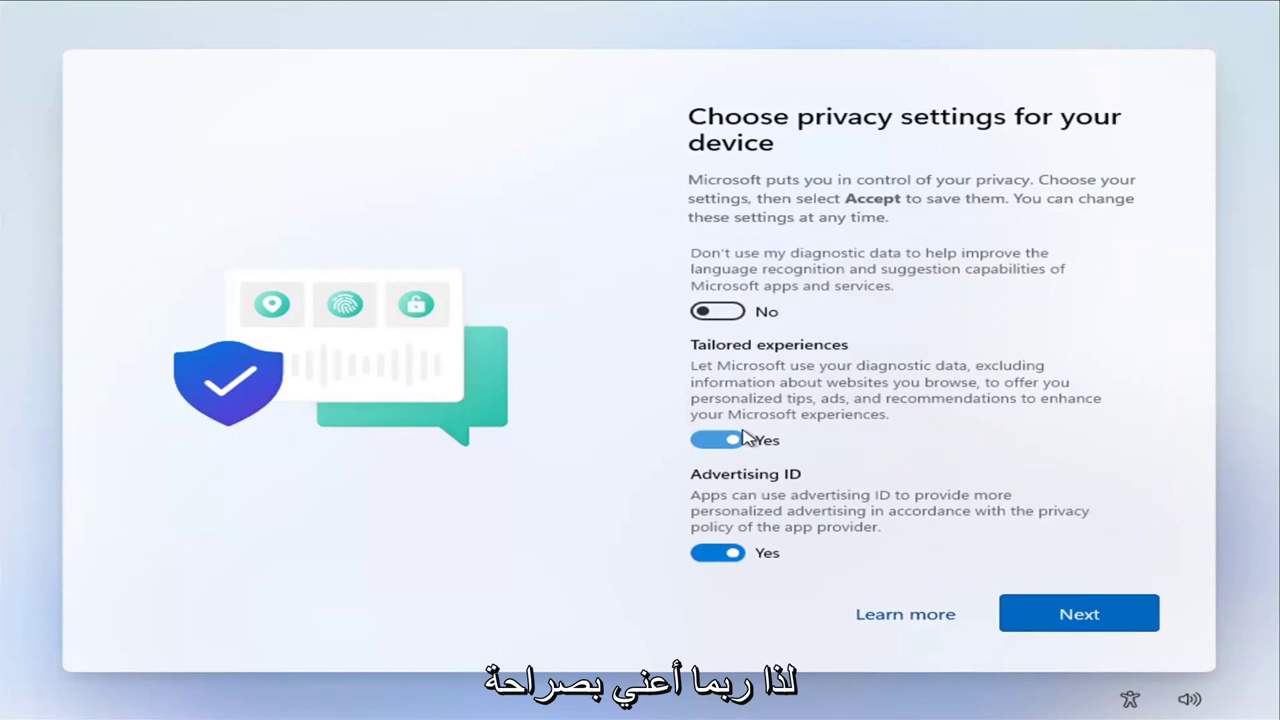
{"action": "left_click", "coordinate": [742, 439]}
{"action": "left_click", "coordinate": [720, 522]}
{"action": "scroll", "coordinate": [737, 480], "scroll_direction": "down", "scroll_amount": 1}
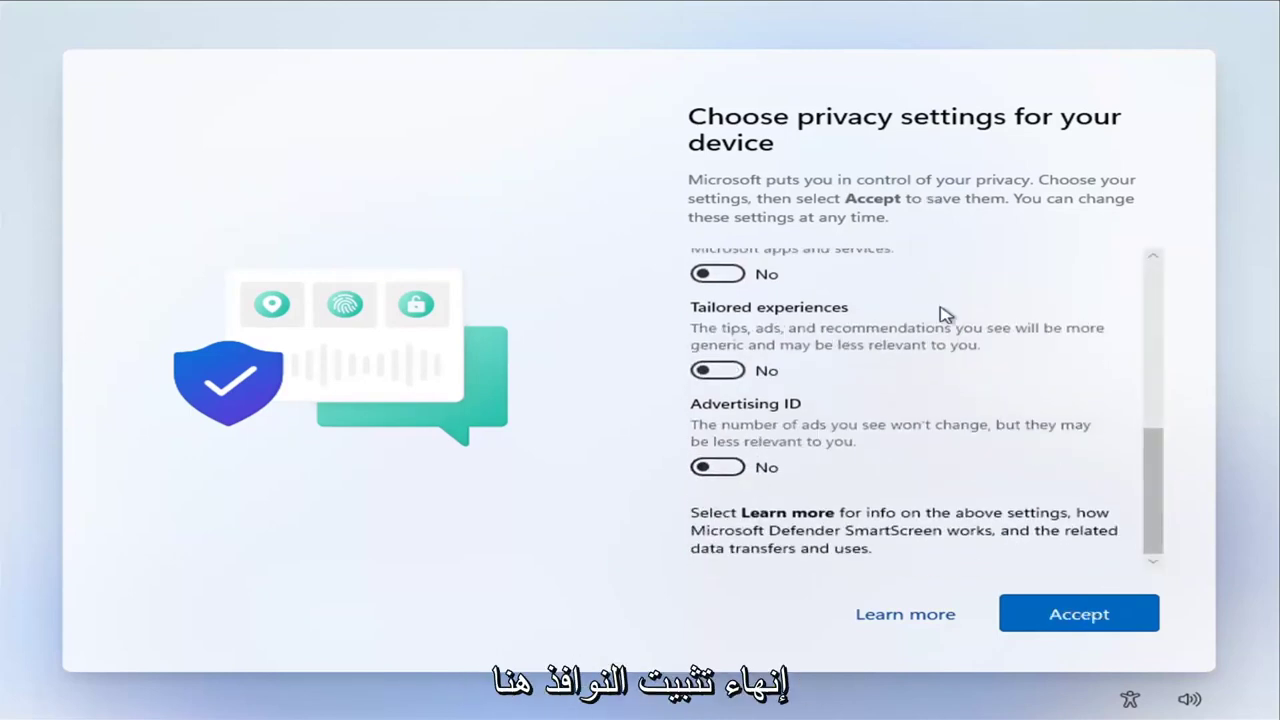
{"action": "scroll", "coordinate": [934, 300], "scroll_direction": "up", "scroll_amount": 5}
{"action": "scroll", "coordinate": [1000, 420], "scroll_direction": "down", "scroll_amount": 5}
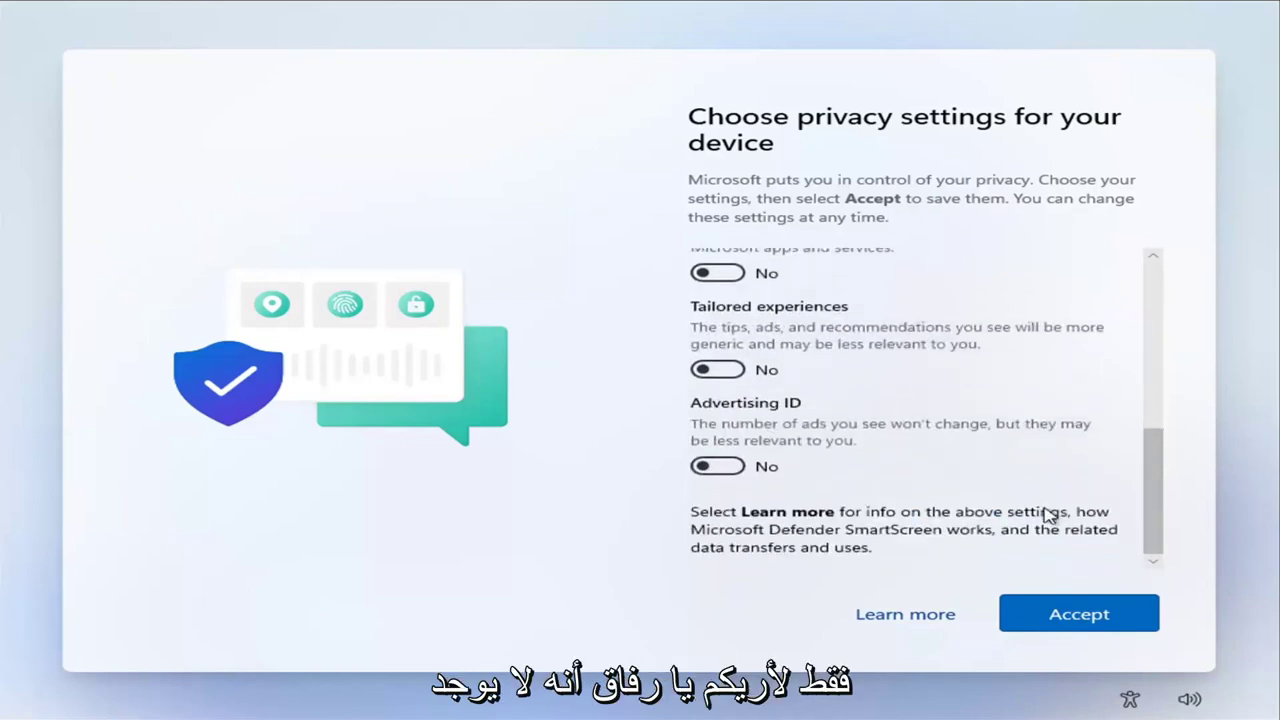
{"action": "left_click", "coordinate": [1048, 612]}
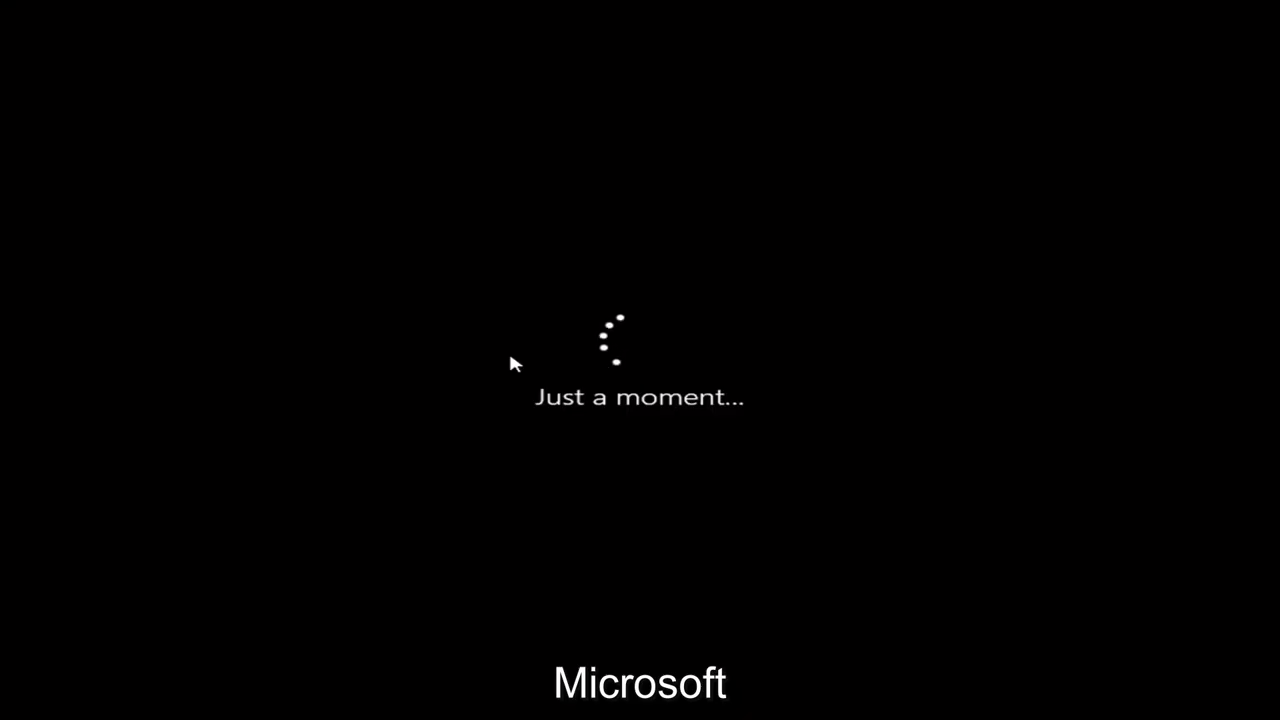
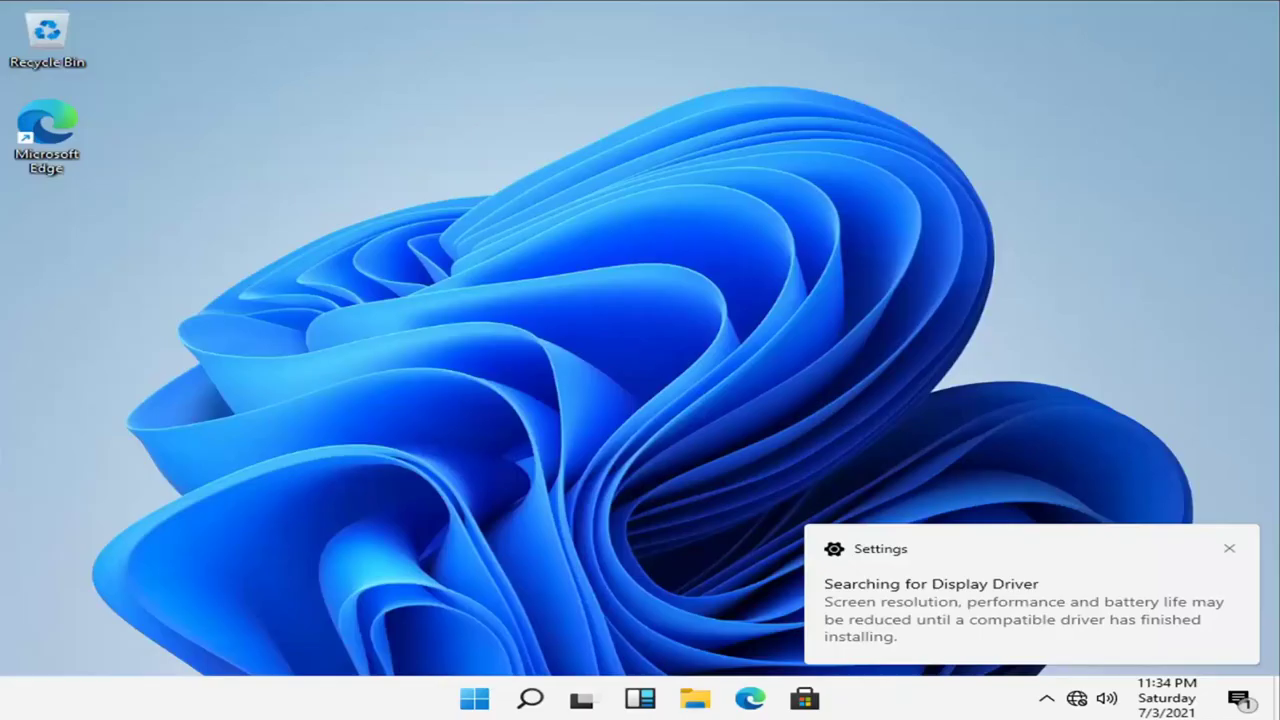
{"action": "key", "text": "super"}
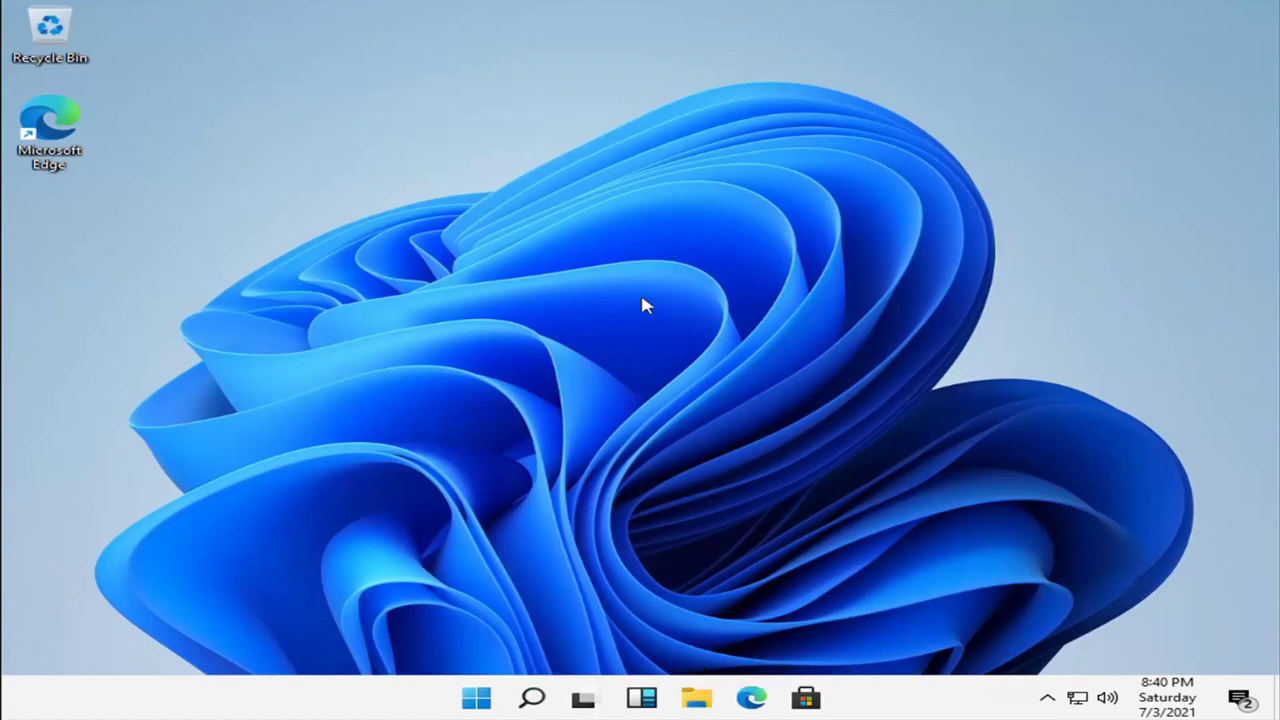
Step: View the connected Ethernet network's profile and metered connection settings, and close Settings
{"action": "left_click", "coordinate": [1082, 698]}
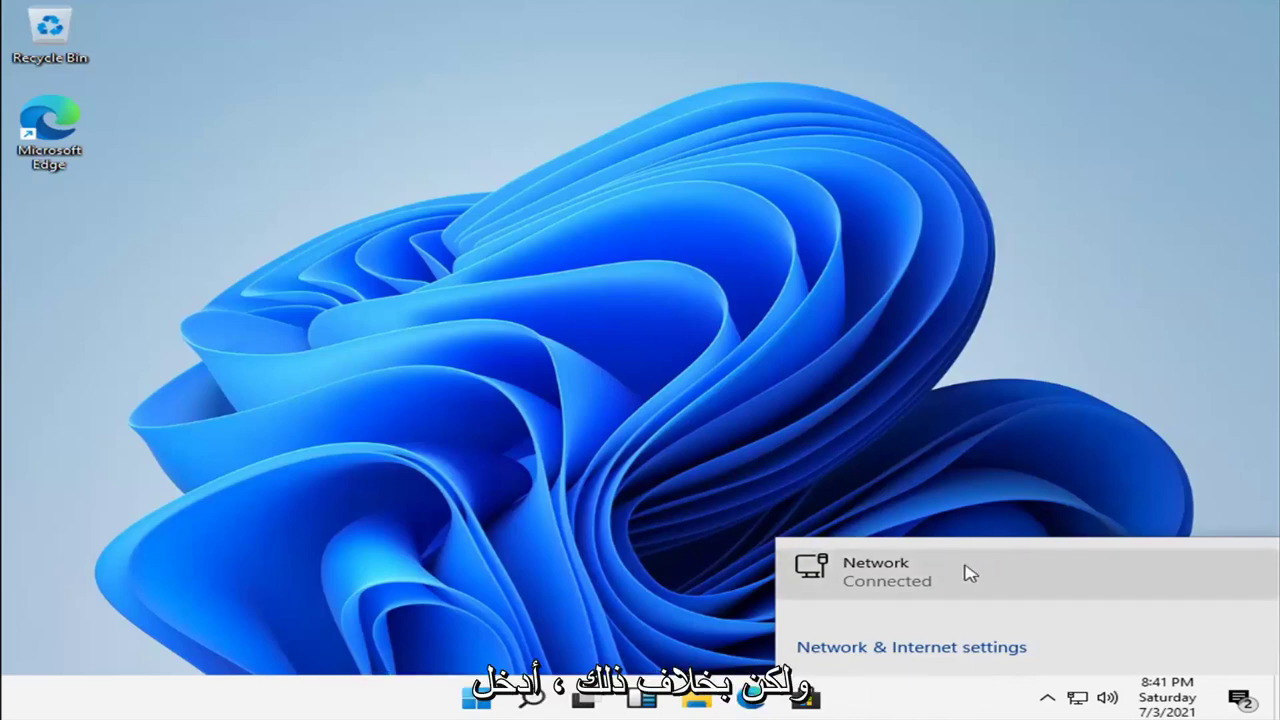
{"action": "left_click", "coordinate": [994, 571]}
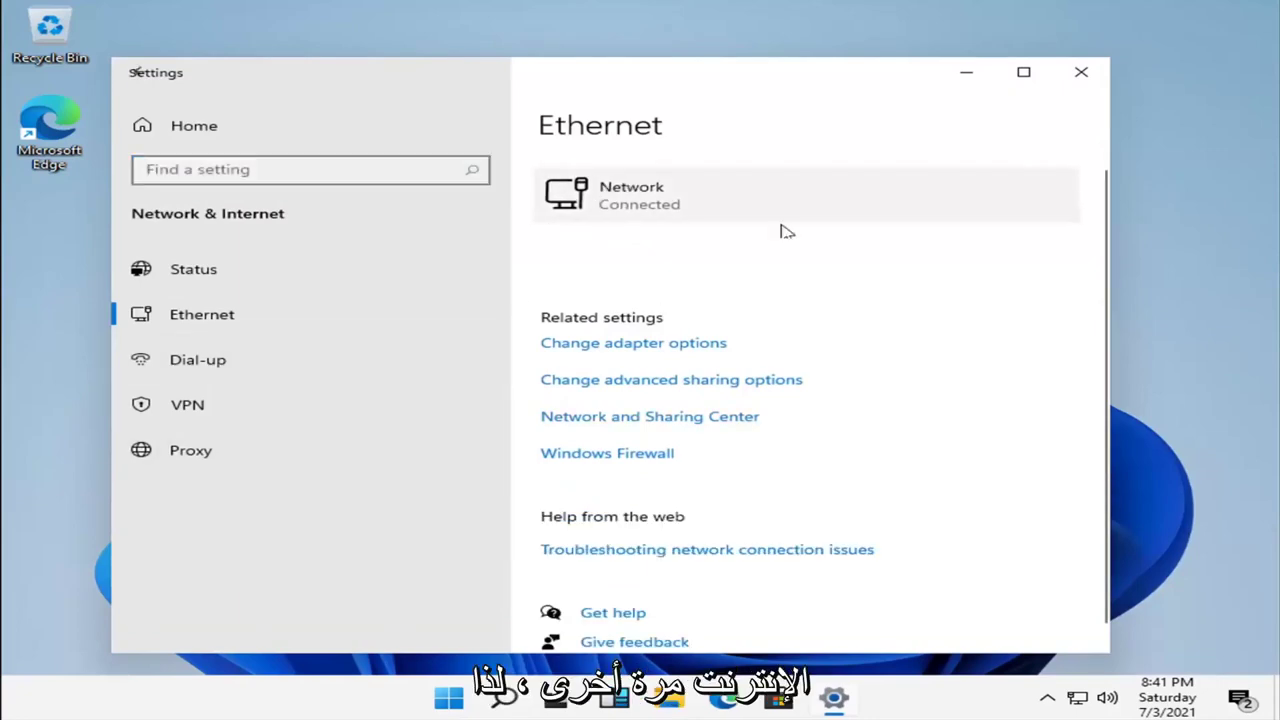
{"action": "left_click", "coordinate": [783, 229]}
{"action": "left_click", "coordinate": [1081, 72]}
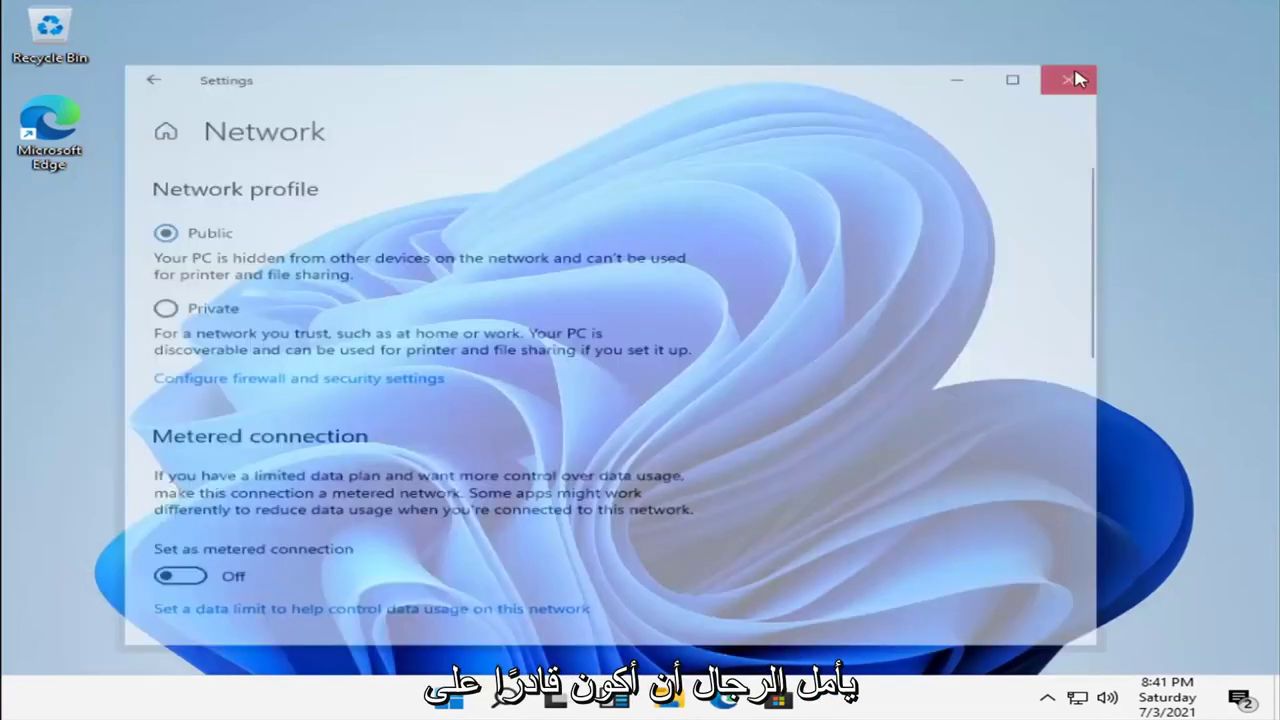